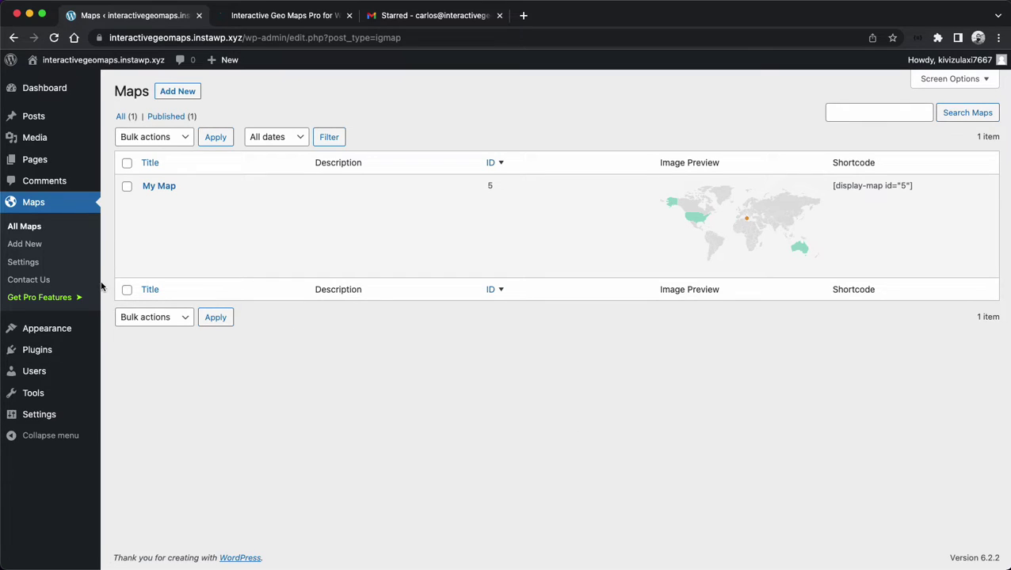
- Open Maps > Get Pro Features, accept the cookie notice, and move to the plugin's pricing website
click(45, 299)
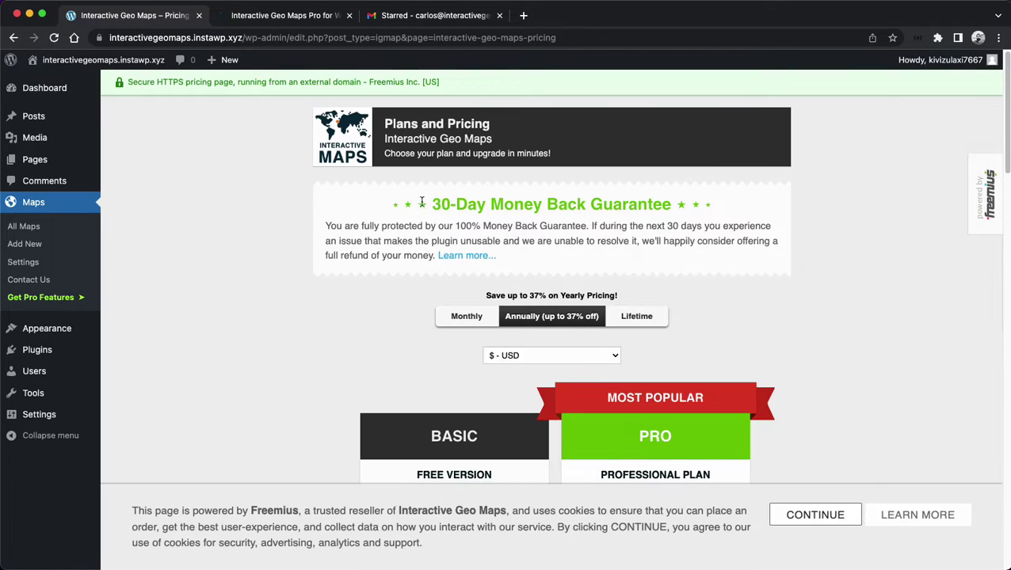
click(814, 515)
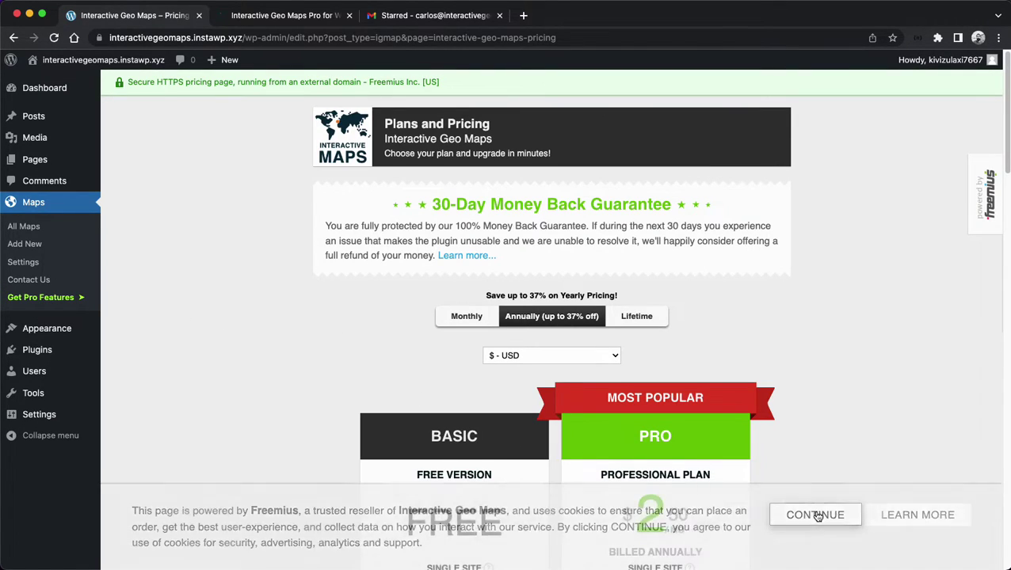
click(270, 16)
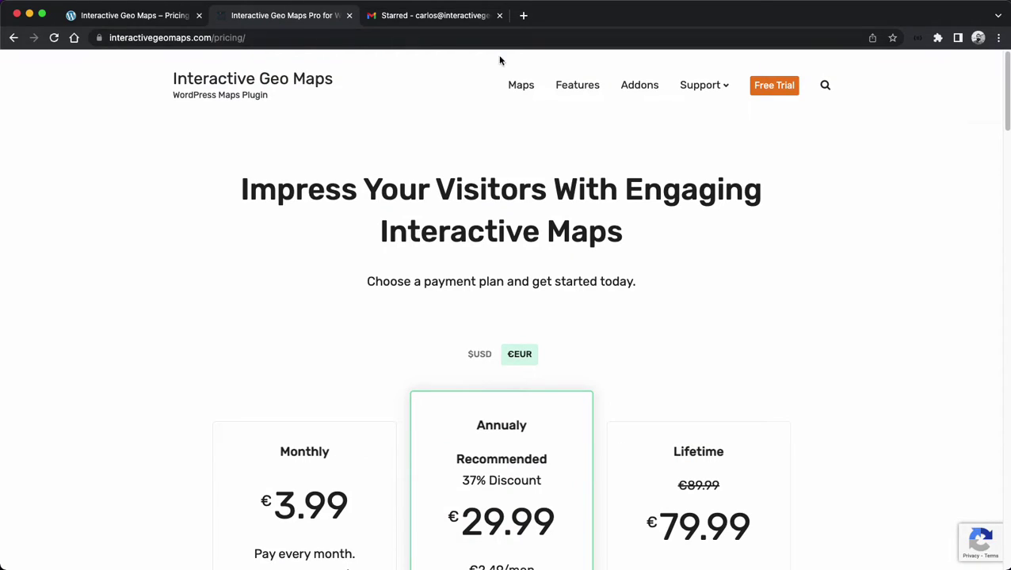
- View the Monthly, Annual and Lifetime euro prices under Free Trial, then return to WordPress pricing
click(774, 89)
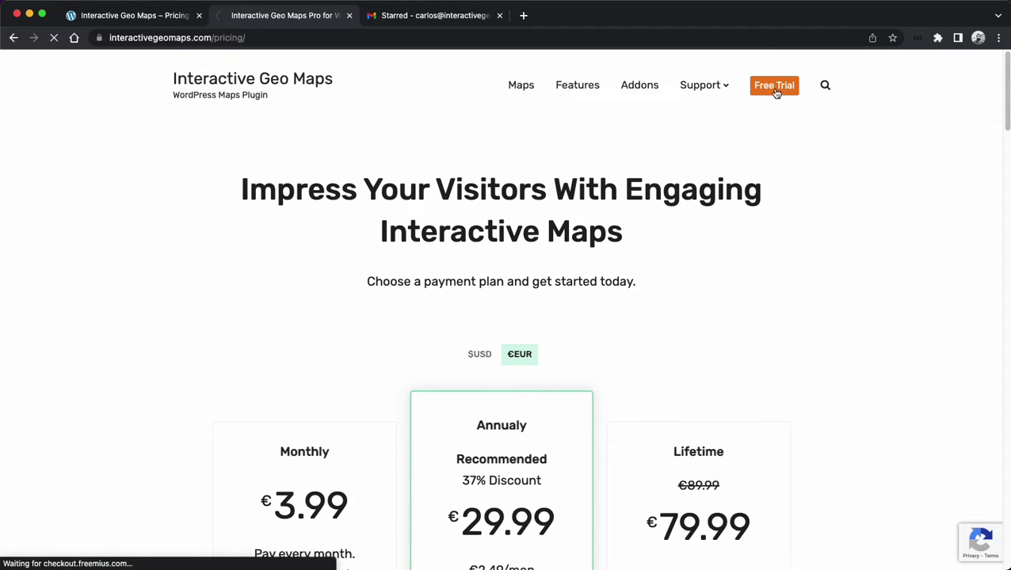
scroll(788, 286, down, 3)
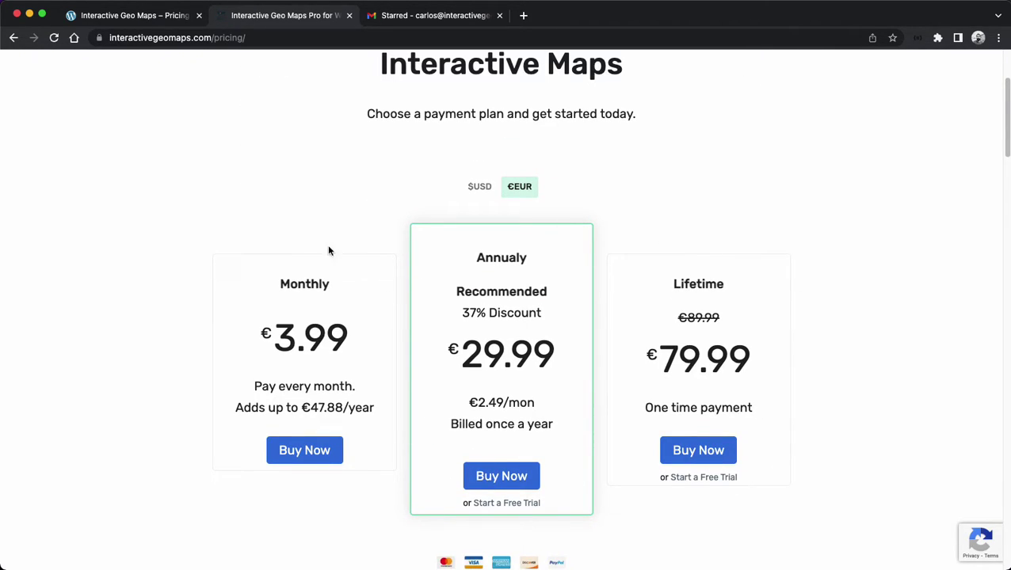
click(162, 16)
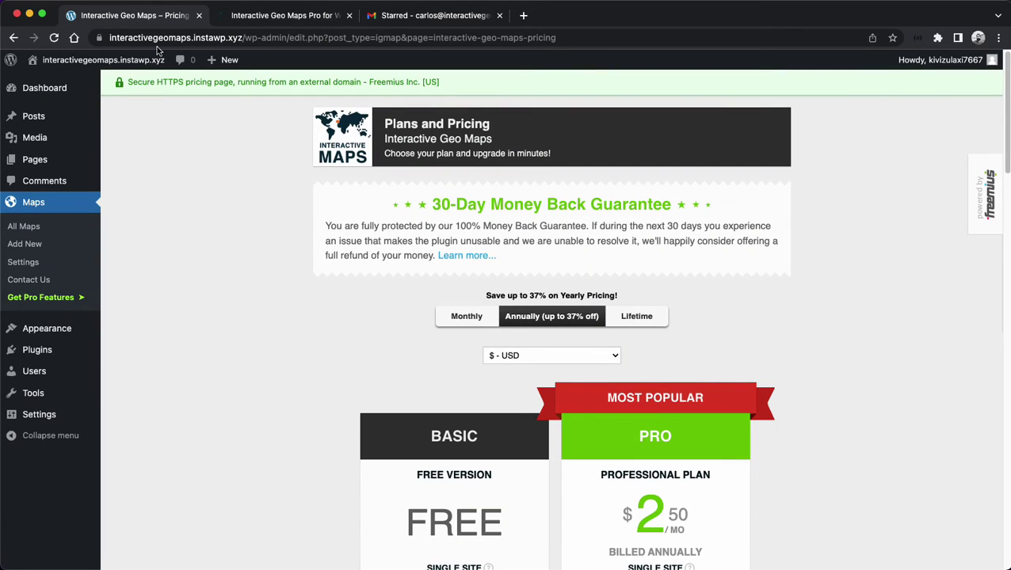
- Scroll the pricing page to review the Pro plan at $2.50/mo billed annually for one site
scroll(330, 350, down, 1)
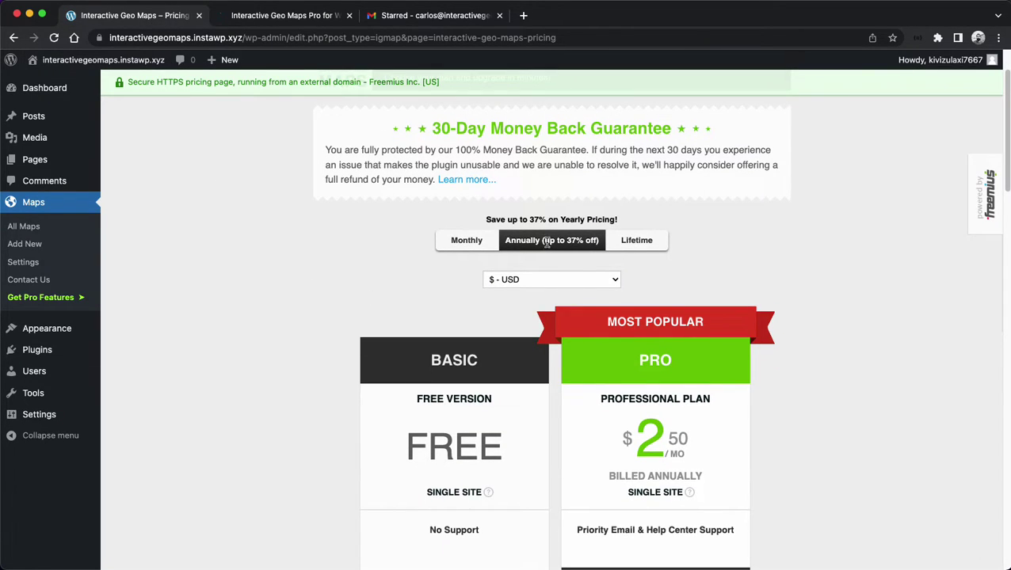
scroll(675, 358, down, 2)
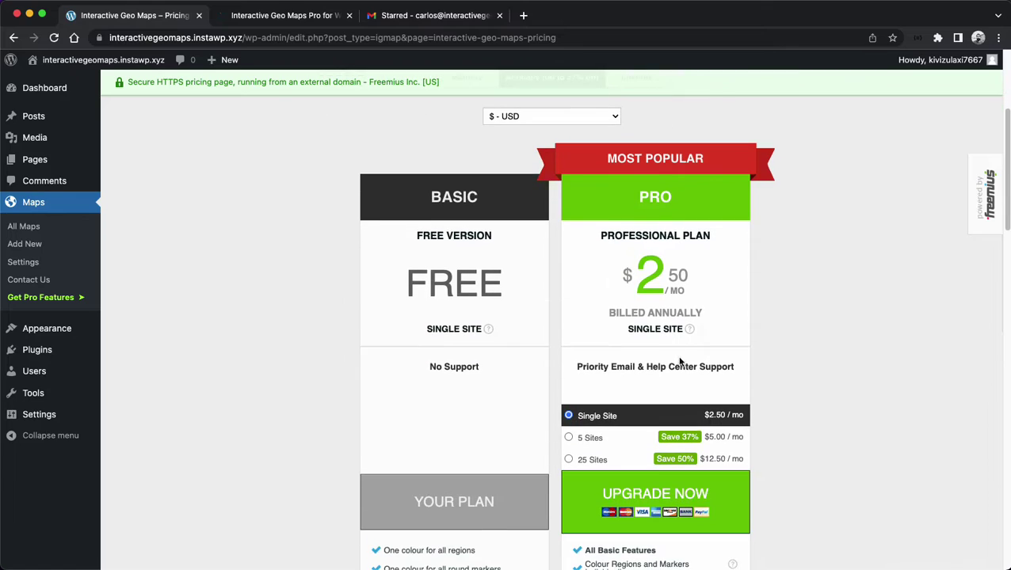
scroll(685, 300, up, 3)
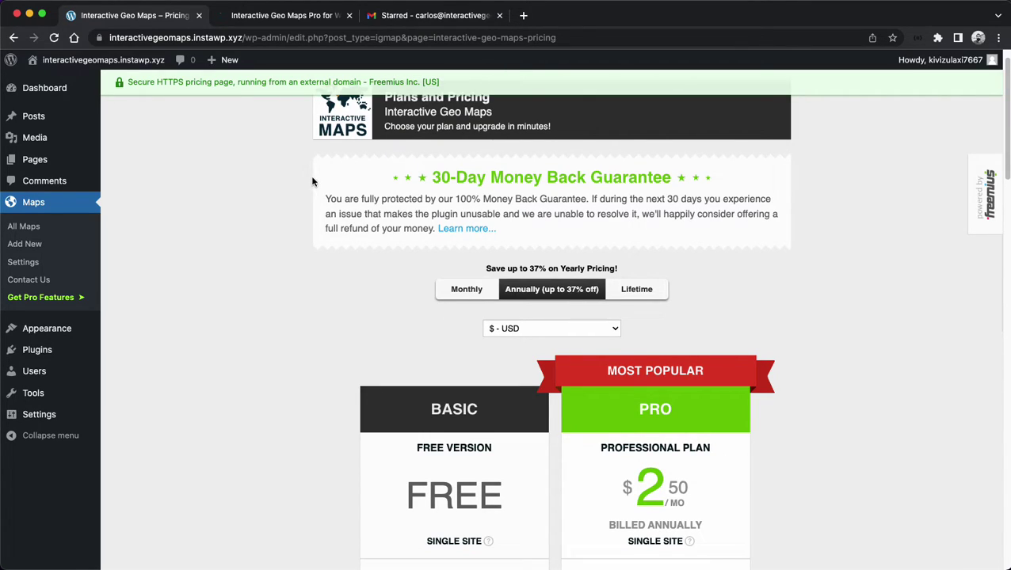
- Open the starred 'Thanks for upgrading' email in Gmail and read its Pro download and license steps
click(426, 19)
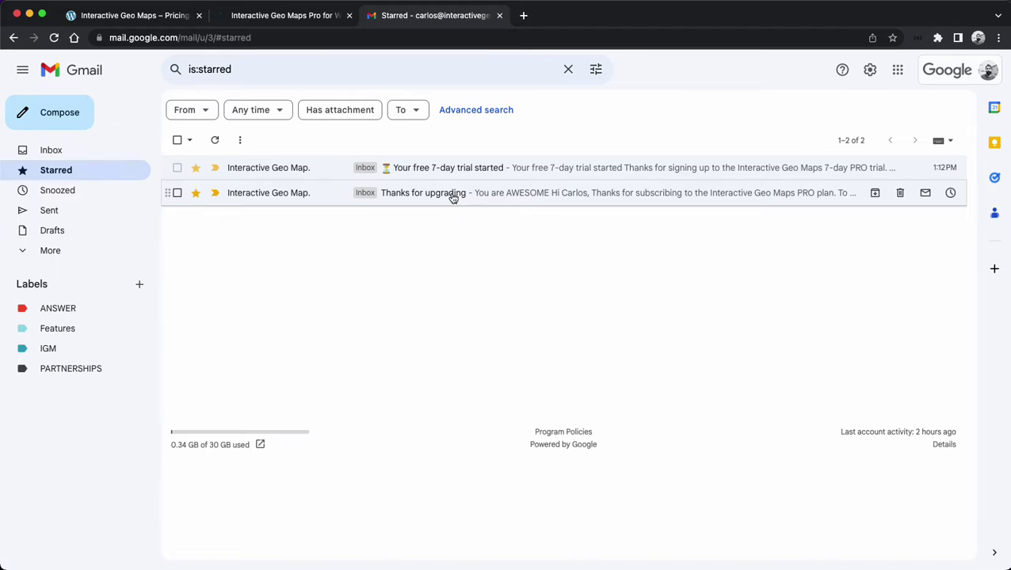
click(622, 198)
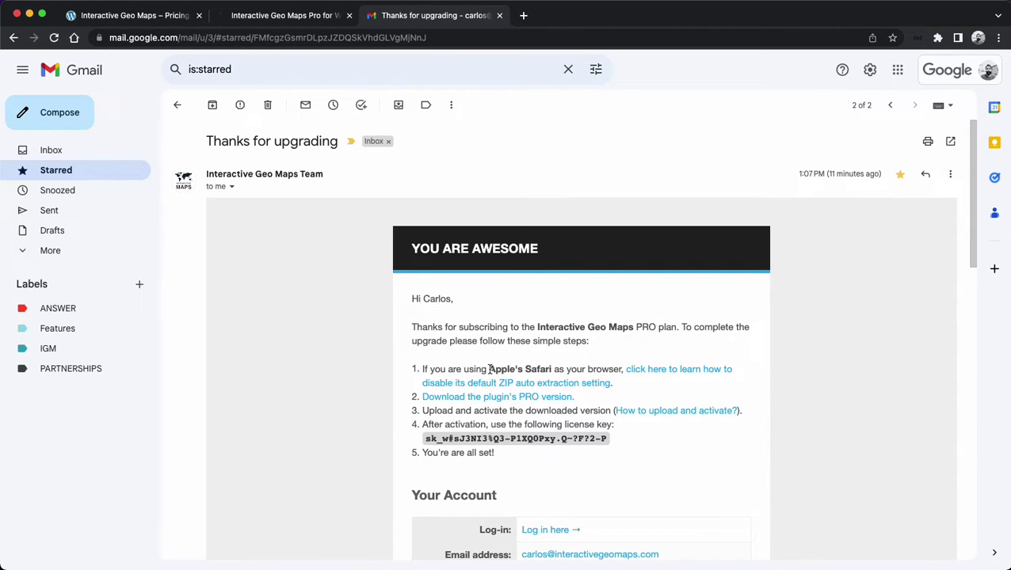
drag(487, 369, 551, 369)
click(412, 366)
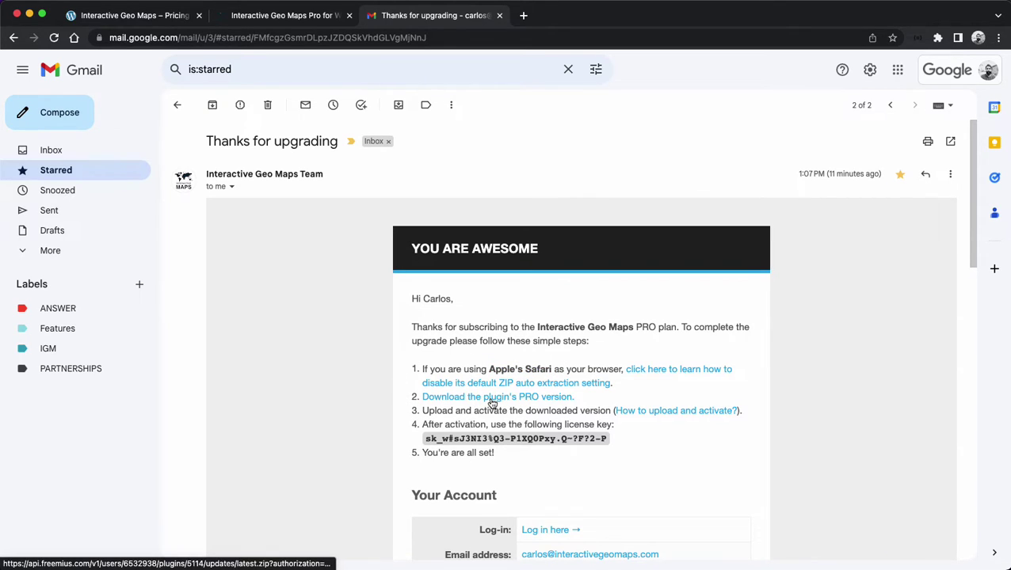
- Recheck the upgrade email once more, then return to the WordPress pricing page
click(164, 22)
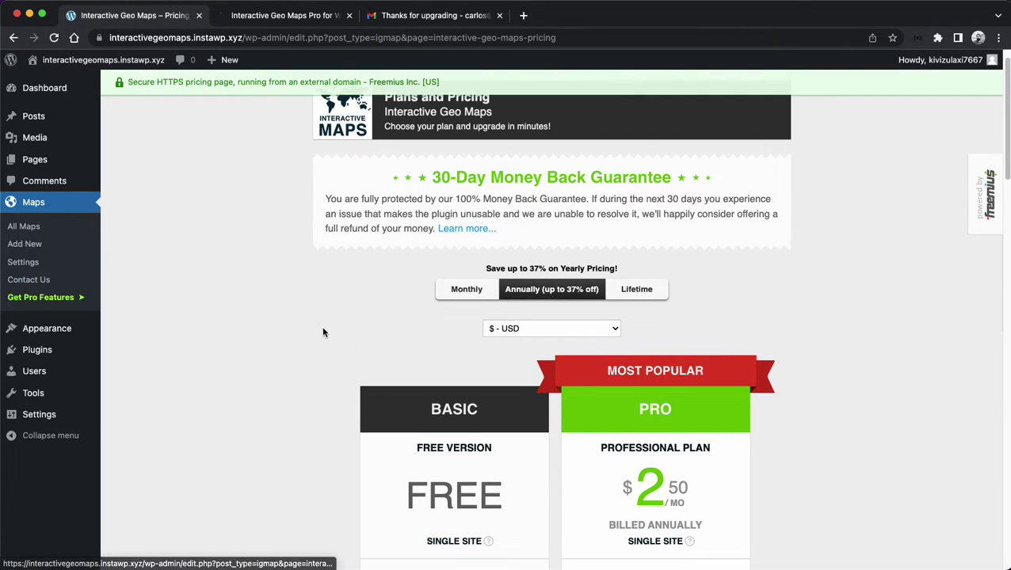
click(410, 22)
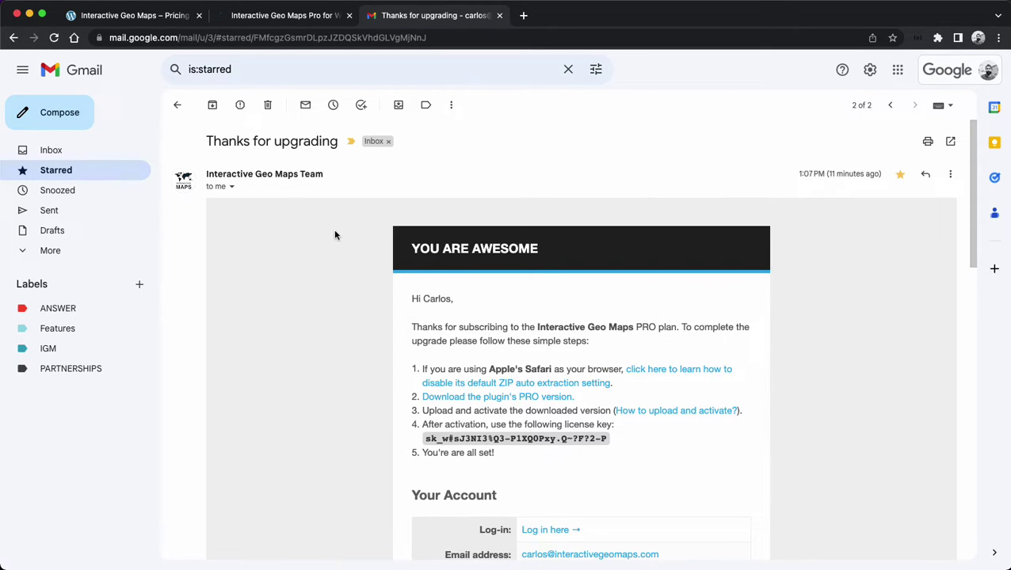
click(164, 24)
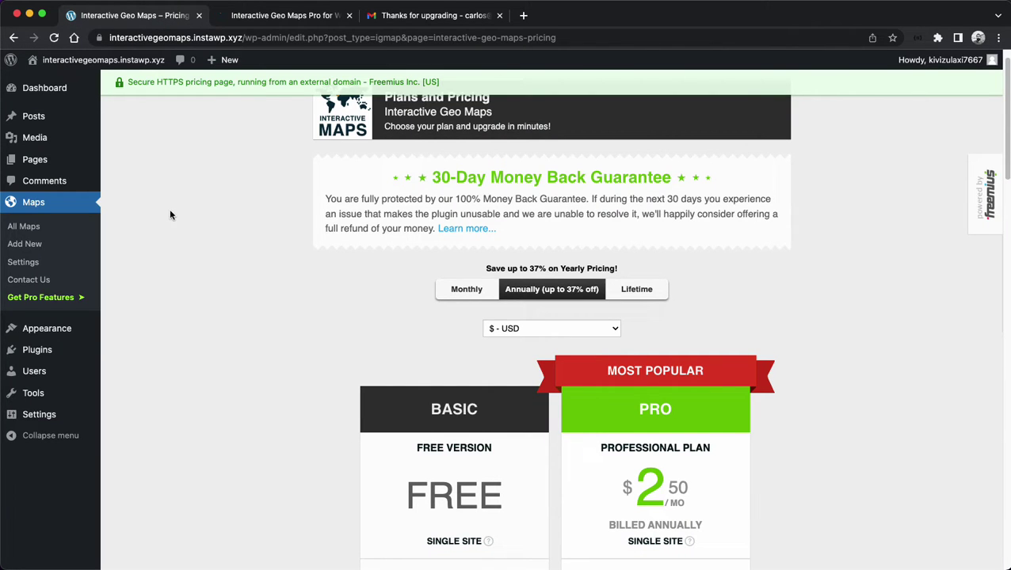
- Upload interactive-geo-maps-premium-latest (2).zip via Plugins > Add New, install it and activate it
mouse_move(78, 351)
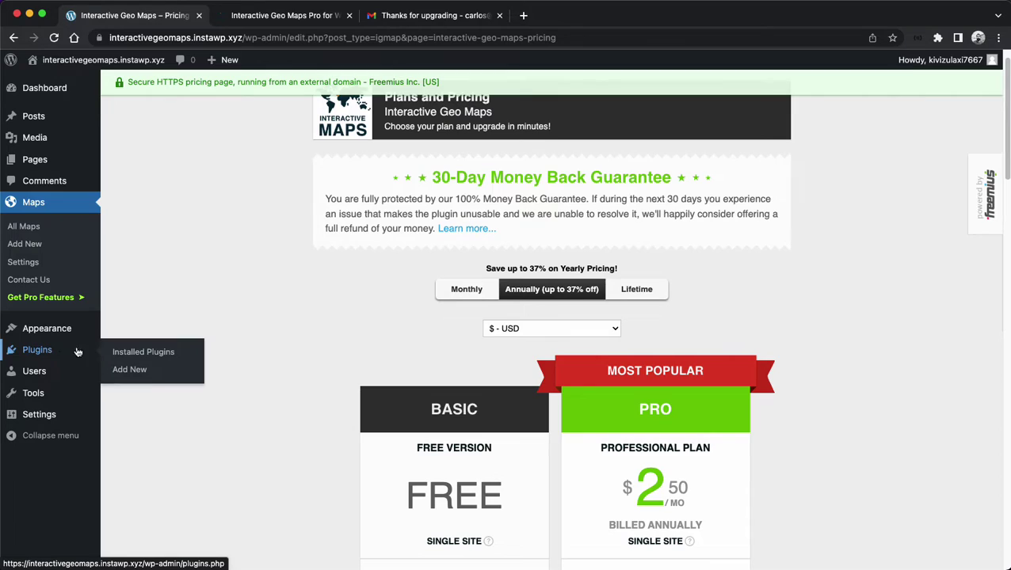
click(150, 371)
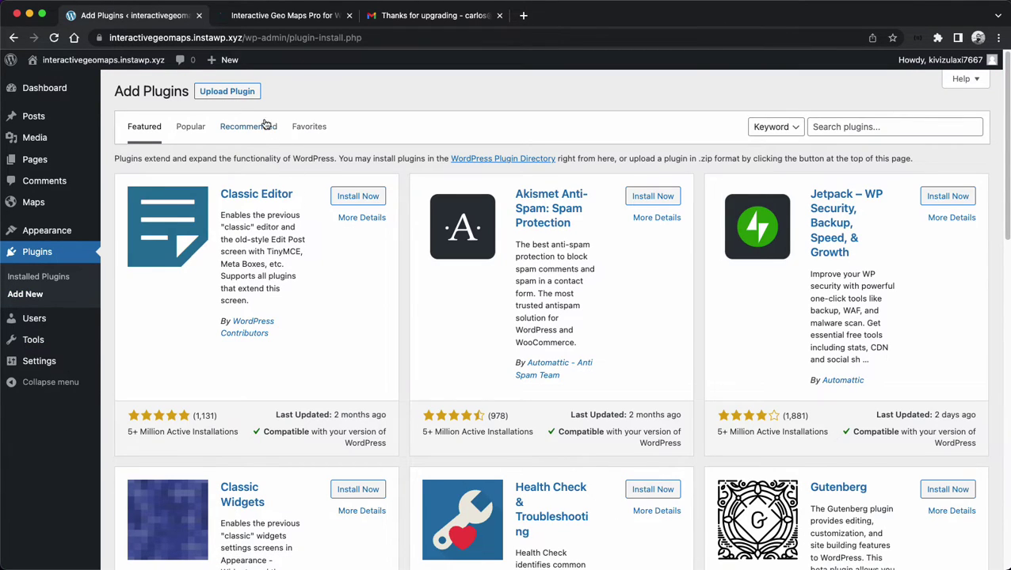
click(237, 92)
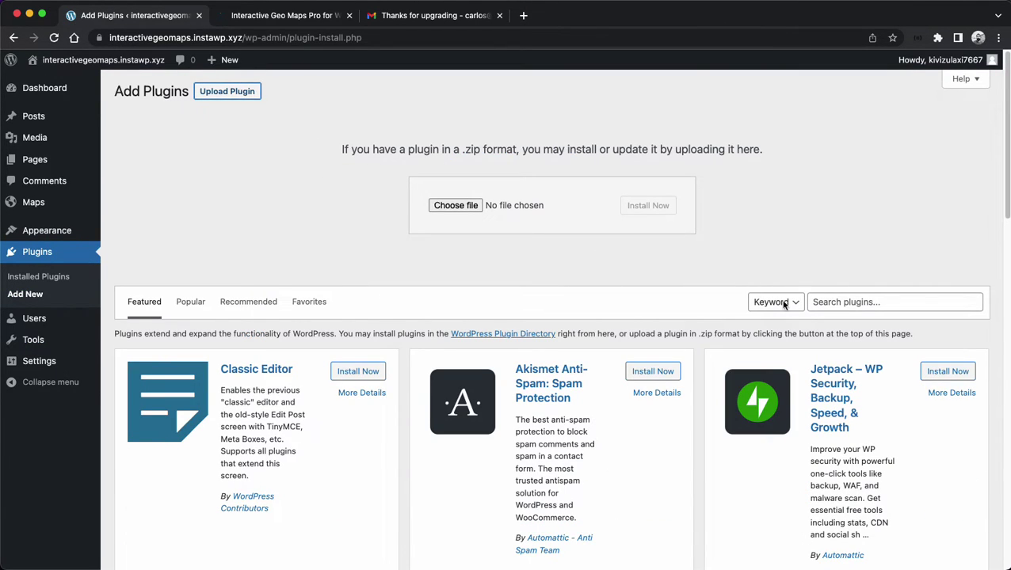
drag(1008, 159, 515, 208)
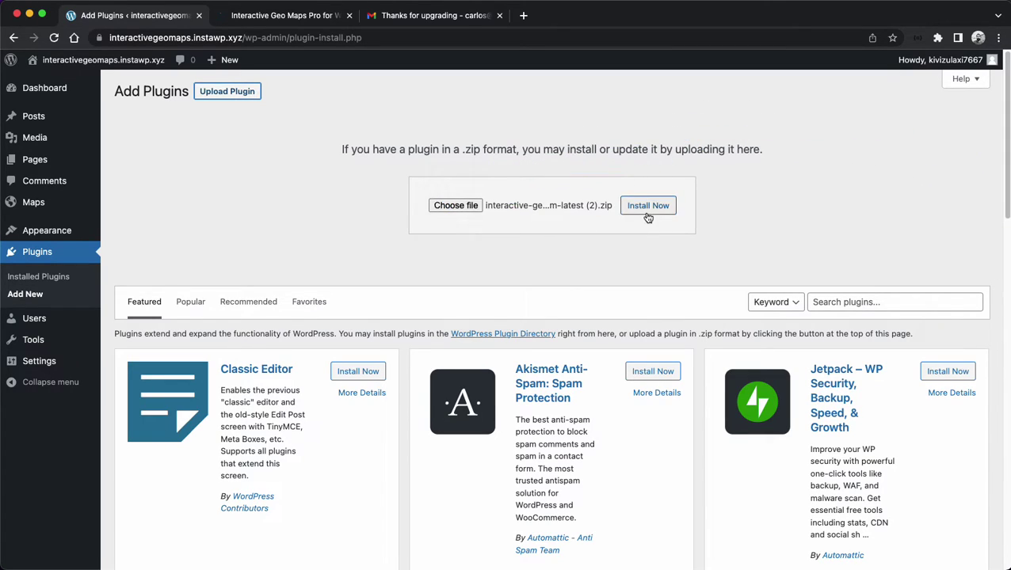
click(648, 208)
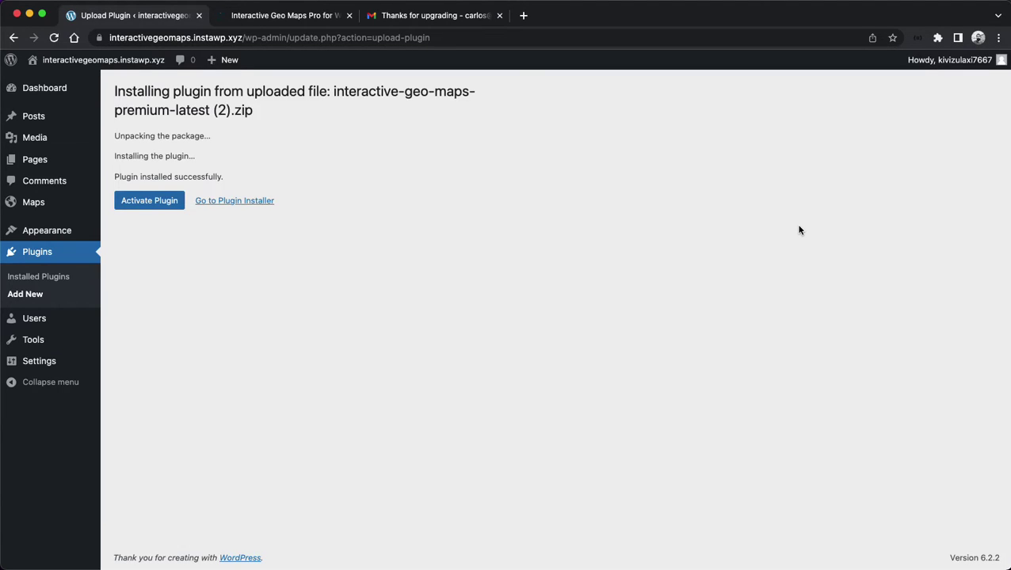
click(143, 203)
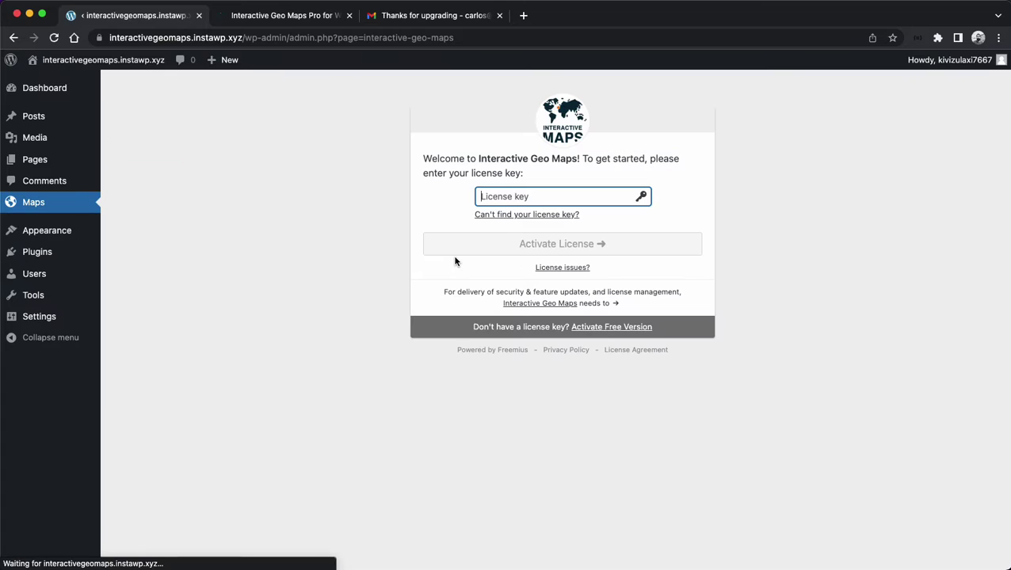
- Copy the license key from the upgrade email, paste and activate it, then dismiss the success notice
click(440, 16)
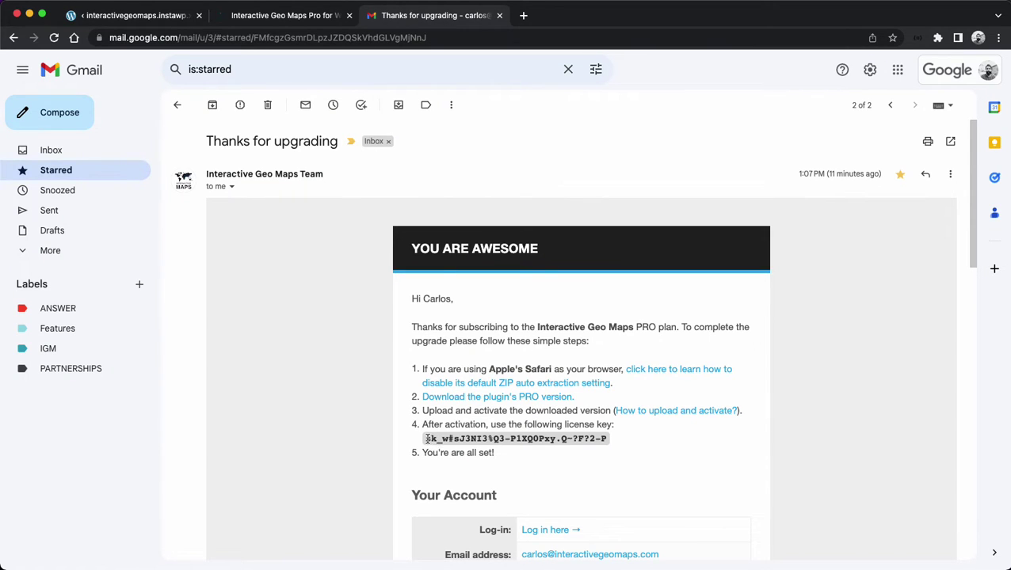
drag(427, 438, 607, 438)
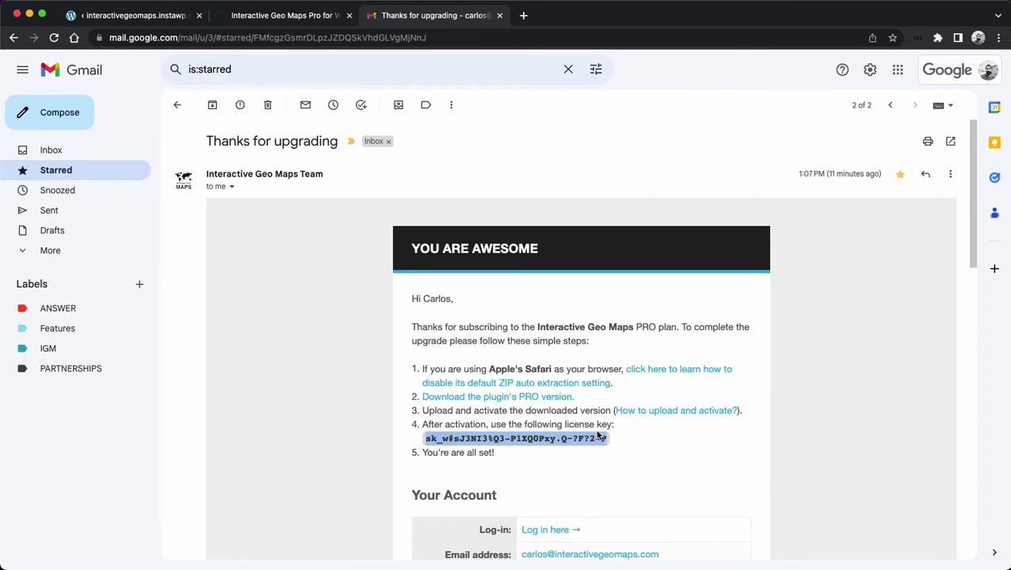
click(305, 21)
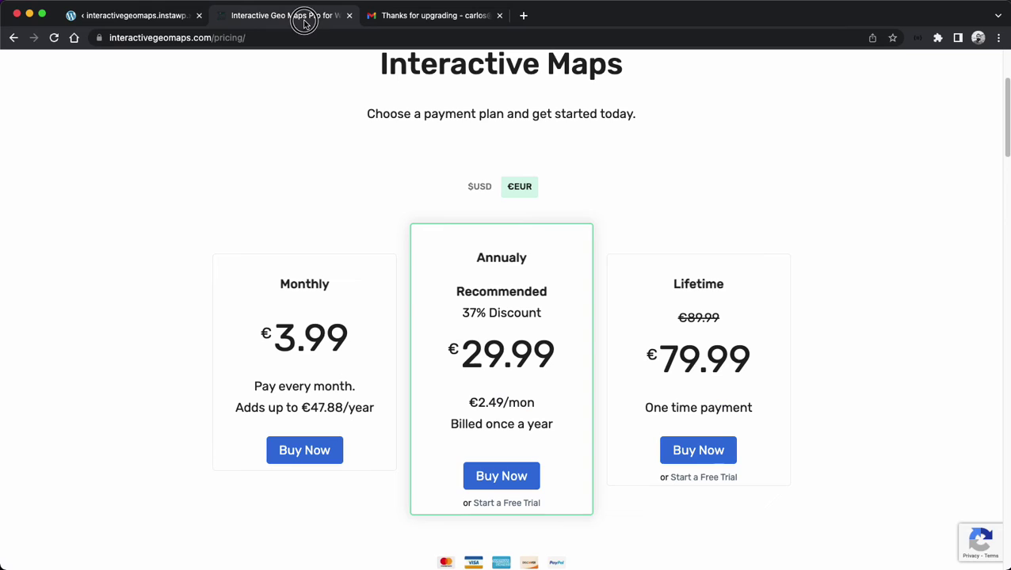
click(175, 24)
key(super+v)
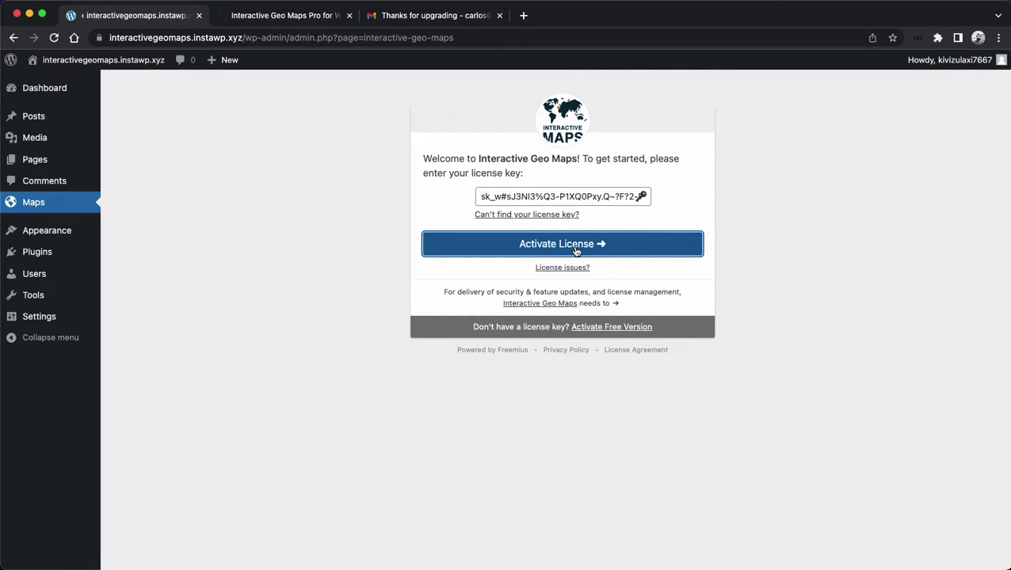
click(576, 247)
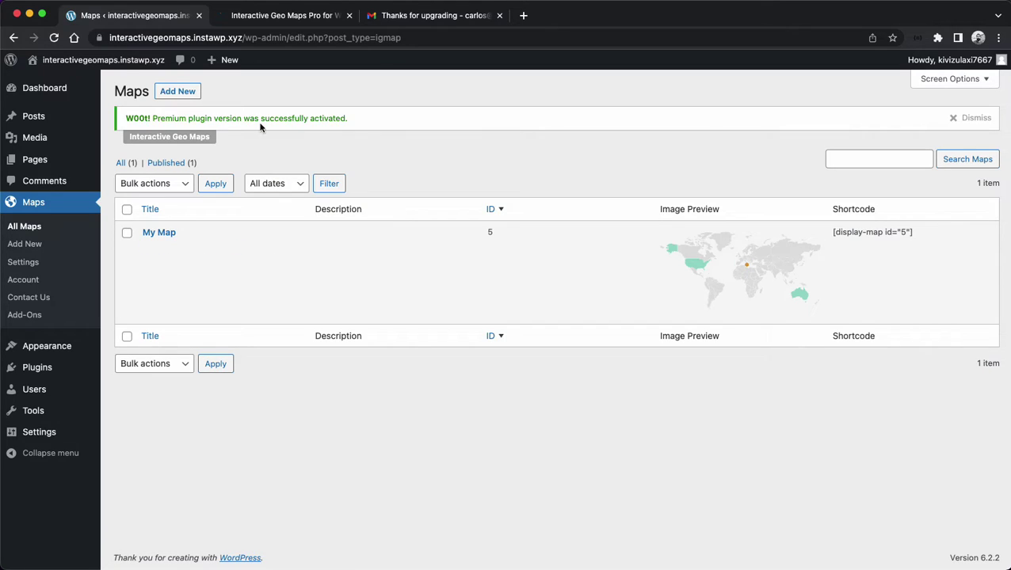
click(956, 117)
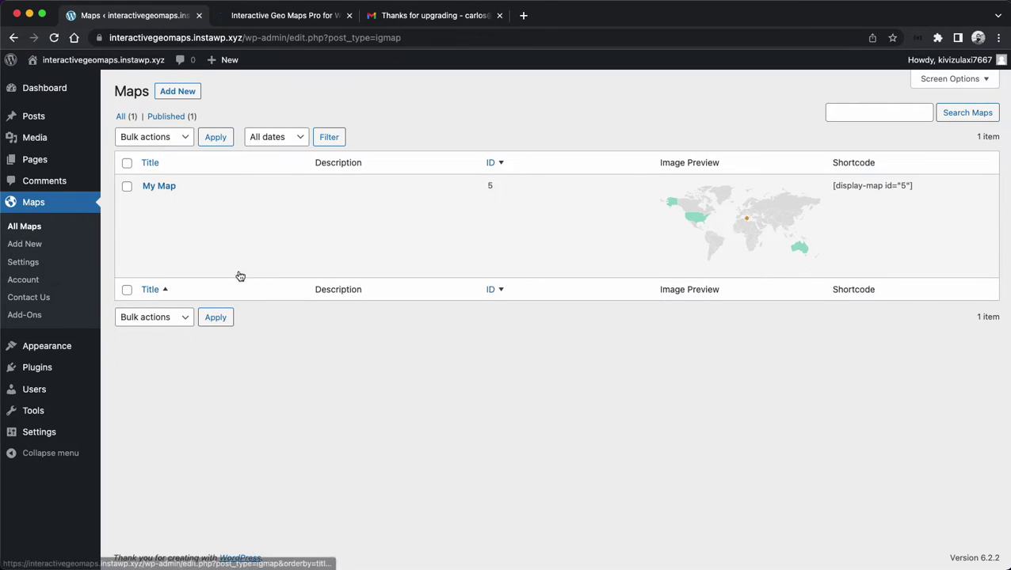
- Look over My Map's settings, then open Installed Plugins showing PRO 1.5.14 active, free 1.5.11 inactive
mouse_move(179, 216)
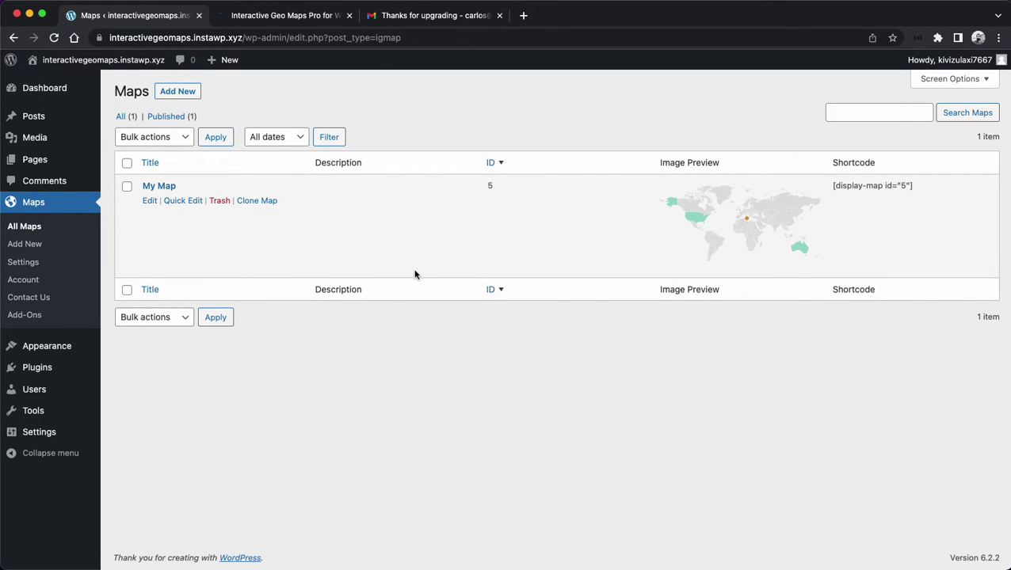
click(150, 201)
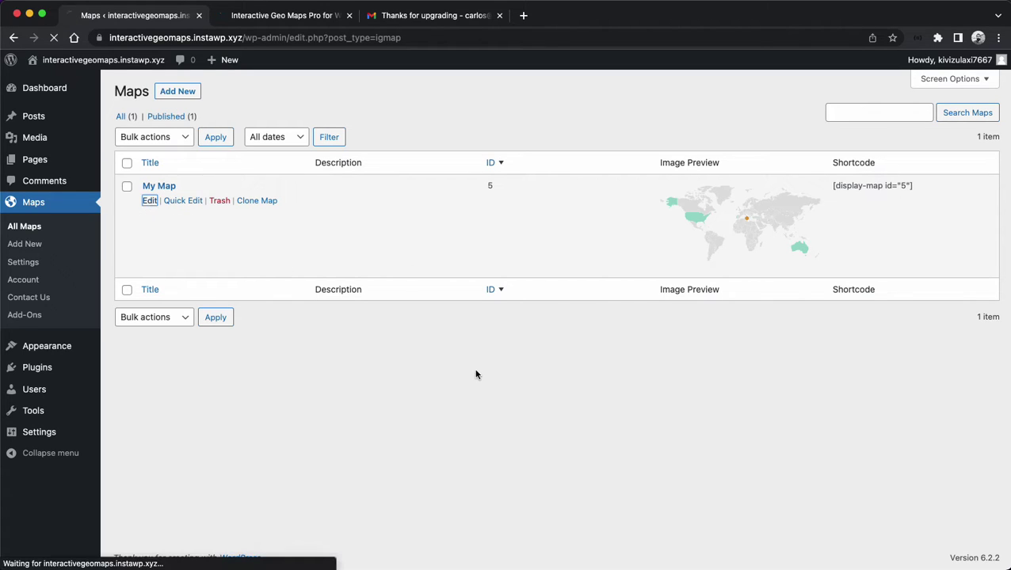
scroll(679, 424, down, 5)
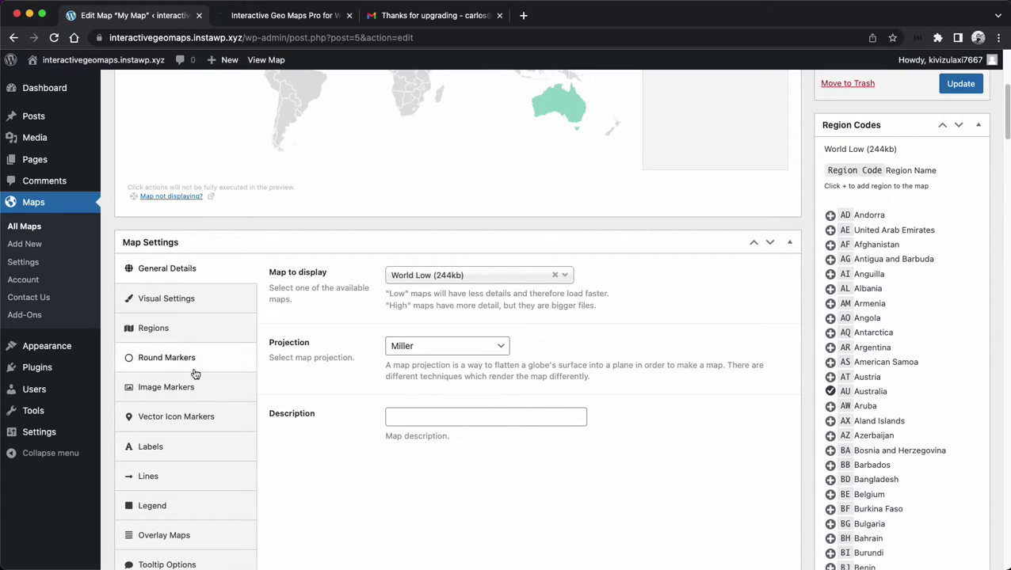
mouse_move(37, 368)
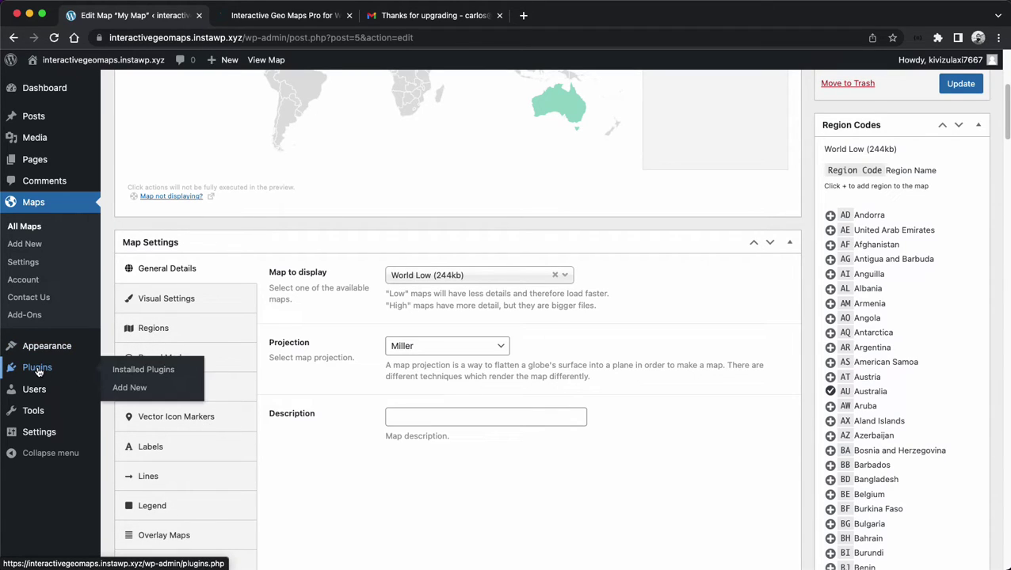
click(131, 371)
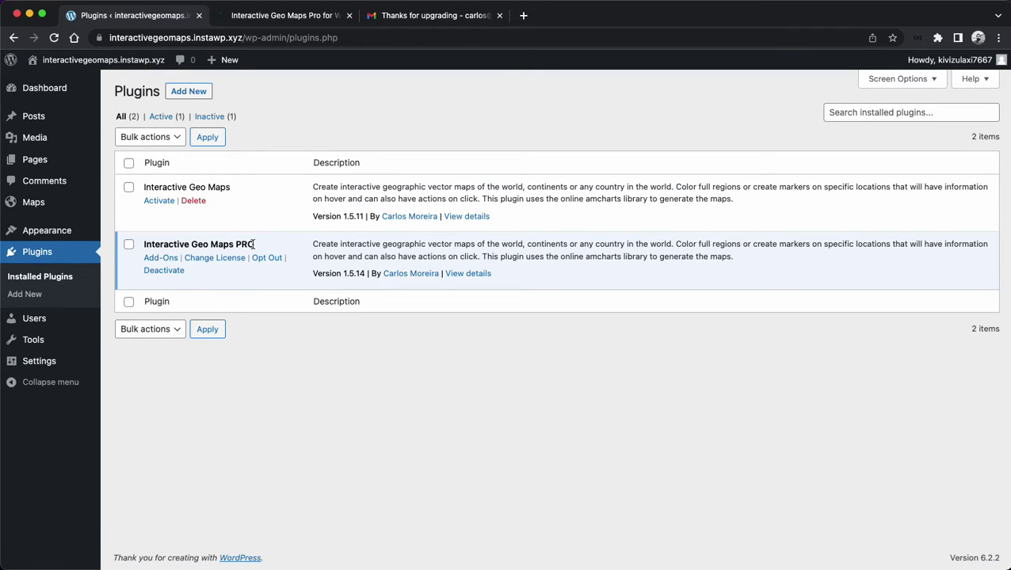
- Open and cancel Change License, review the plan under Maps > Account, then return to All Maps
click(211, 260)
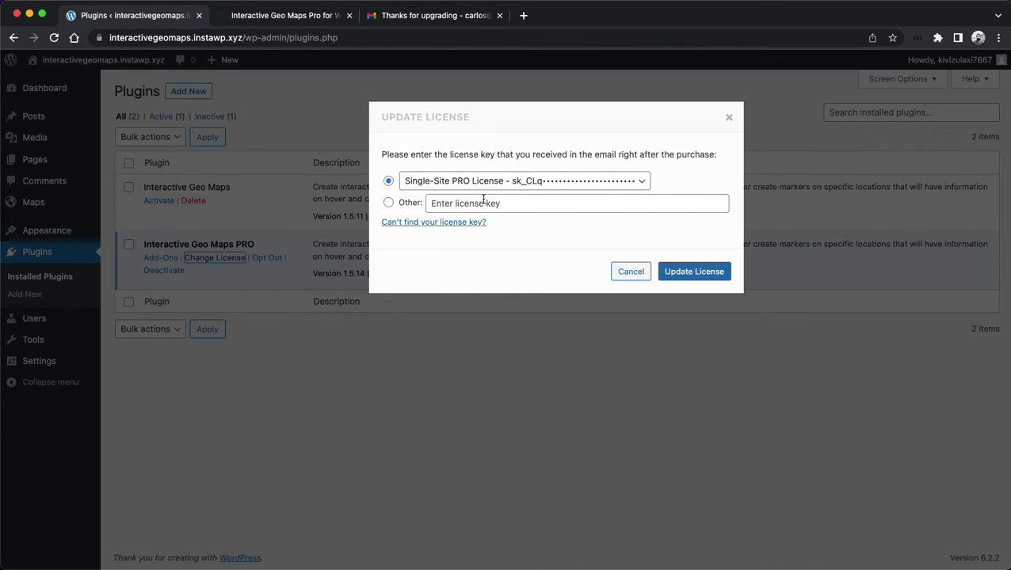
click(639, 277)
mouse_move(34, 204)
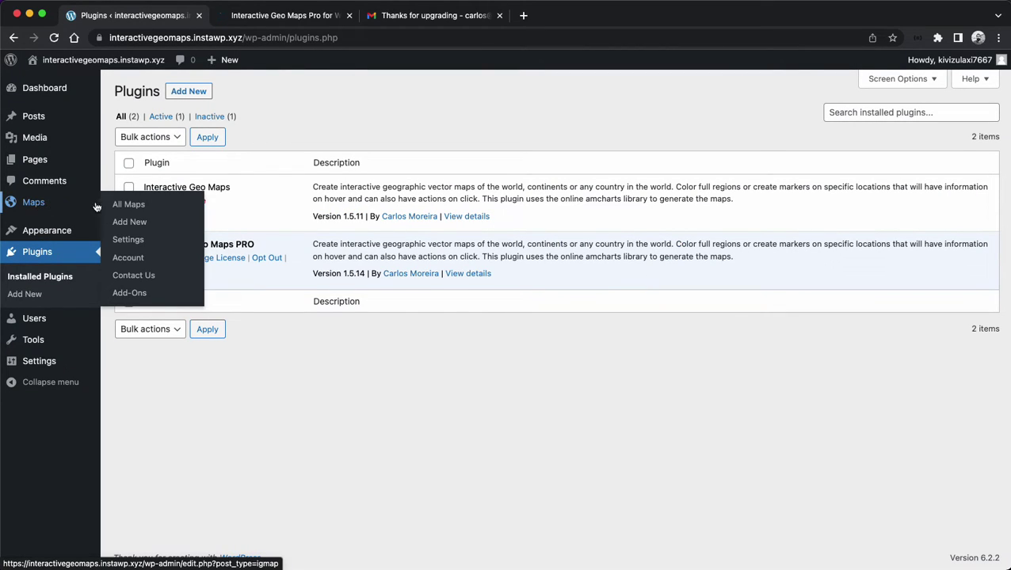
click(131, 260)
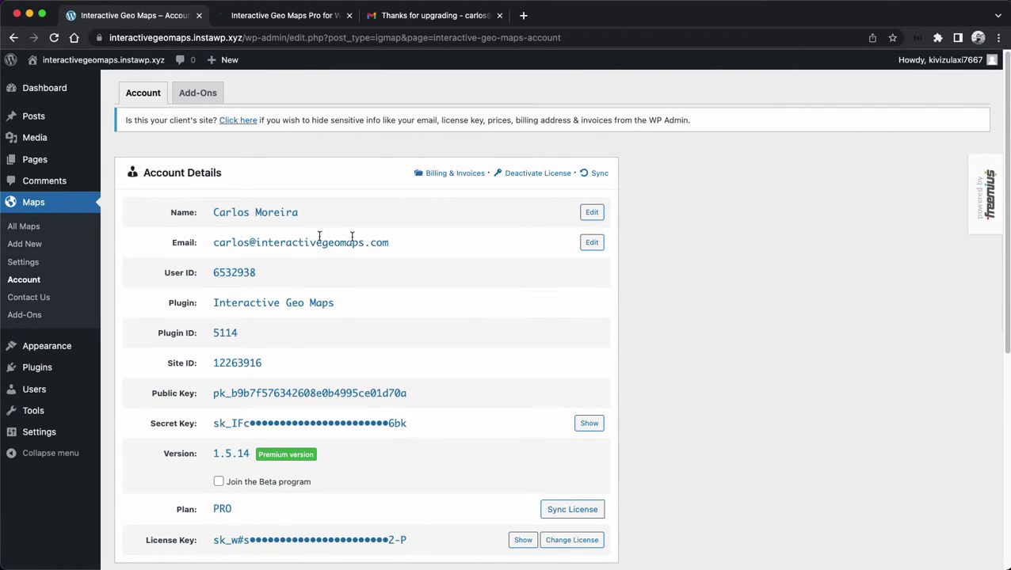
click(62, 230)
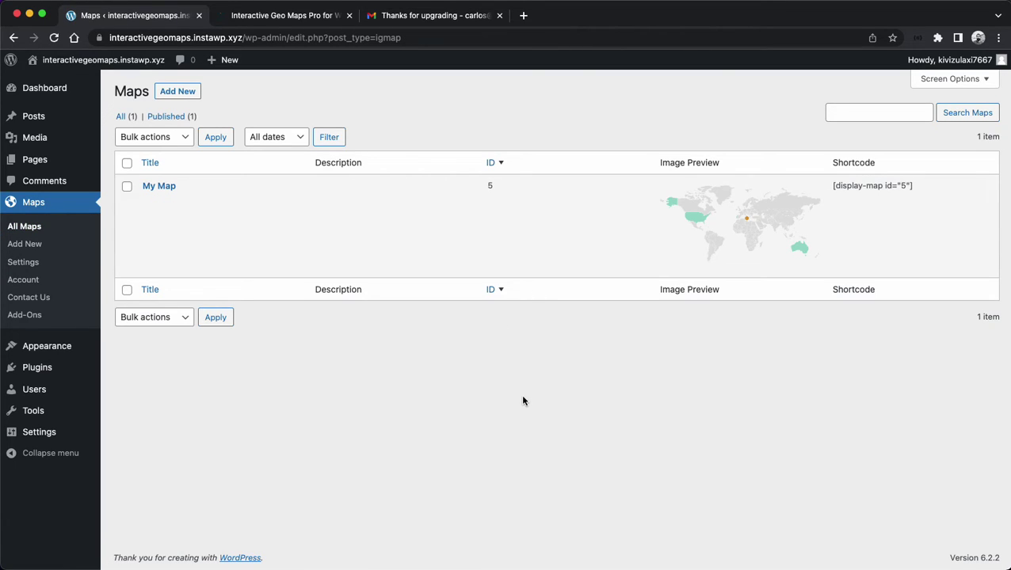
- Go via the upgrade email to the pricing site and scroll to its footer Account link
click(410, 14)
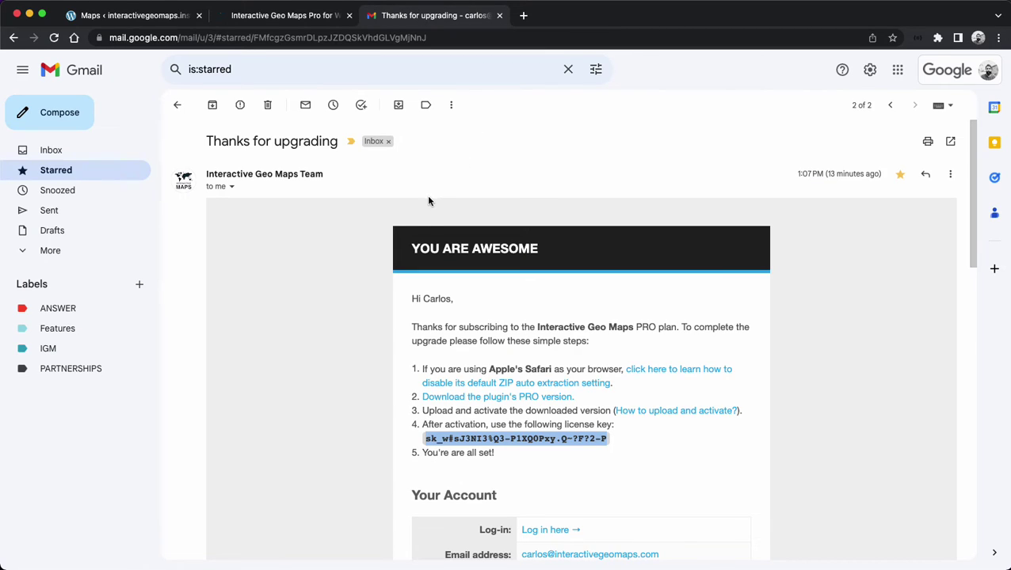
click(310, 20)
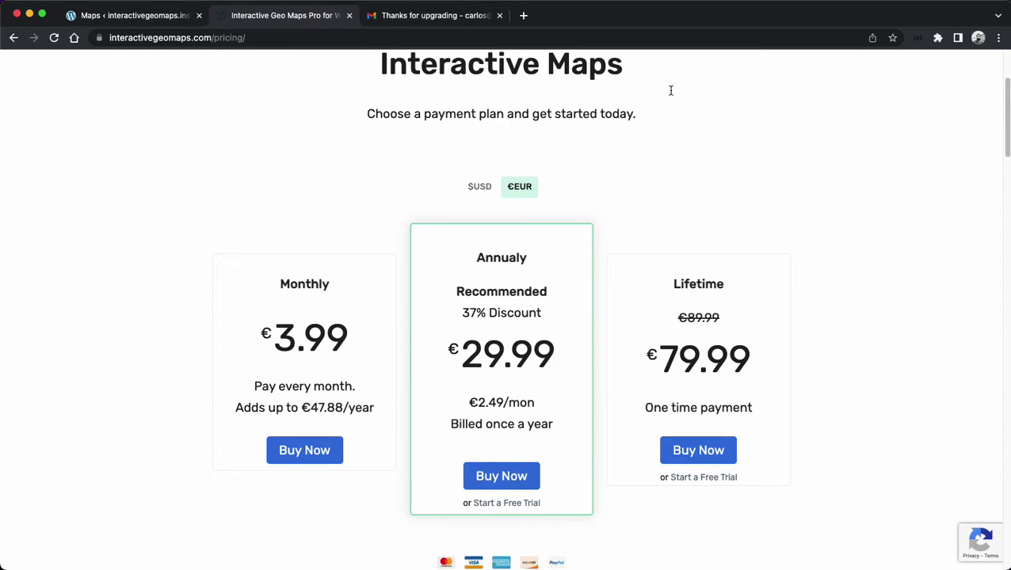
scroll(865, 343, down, 20)
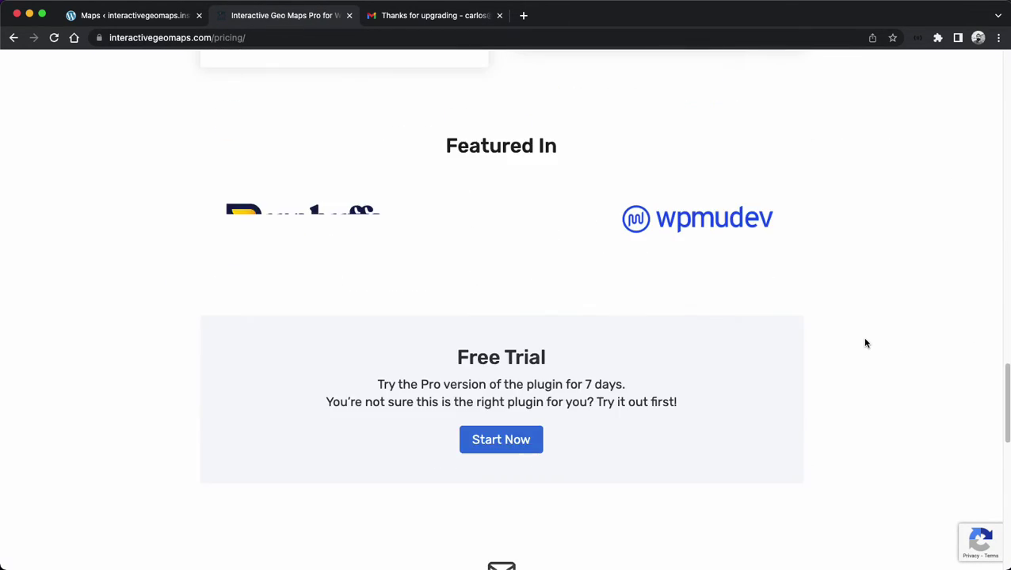
scroll(865, 343, down, 5)
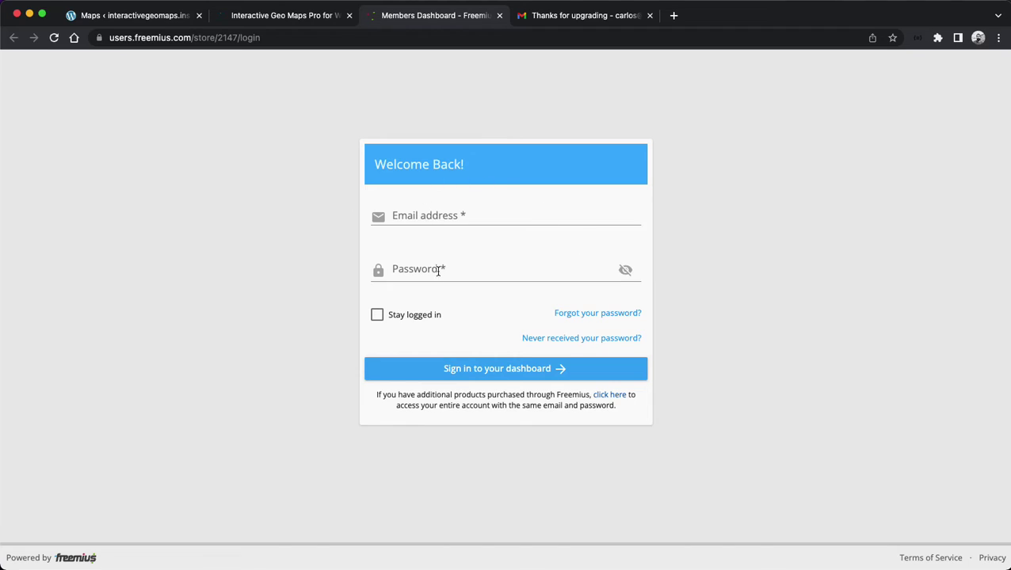
- Check Freemius's 'Forgot your password?' form, return to sign-in, then go back to WordPress All Maps
click(604, 314)
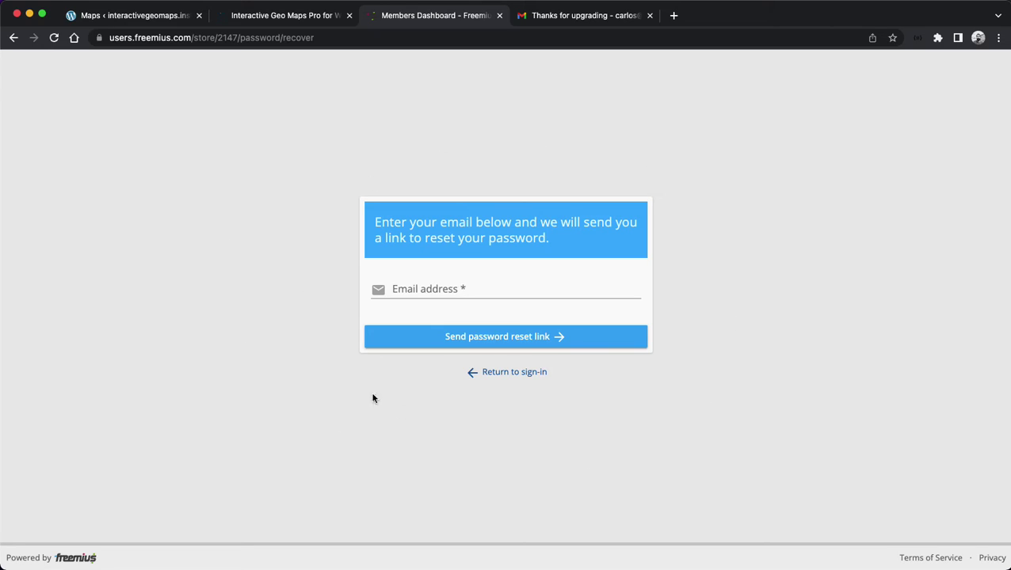
click(507, 374)
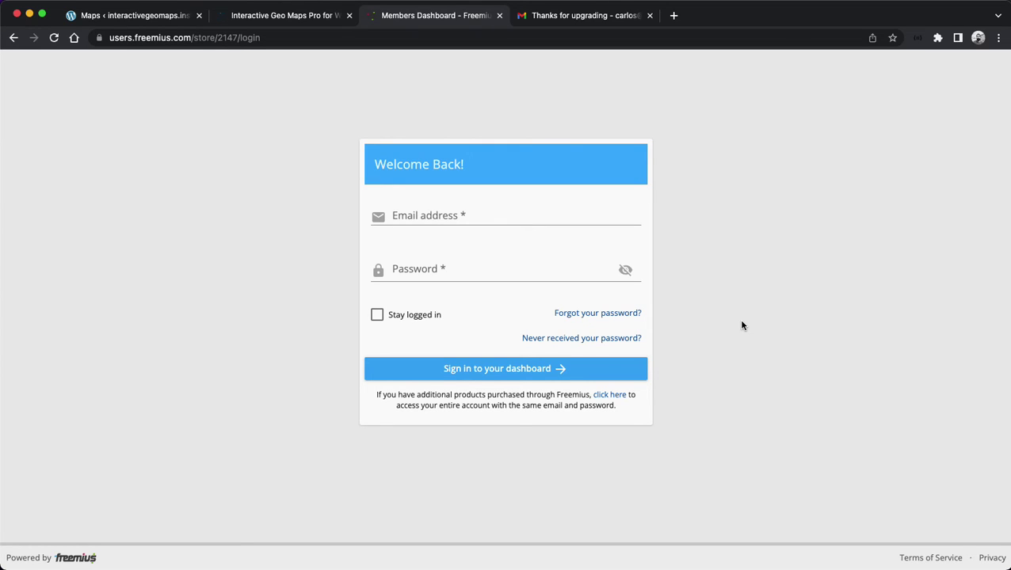
click(158, 17)
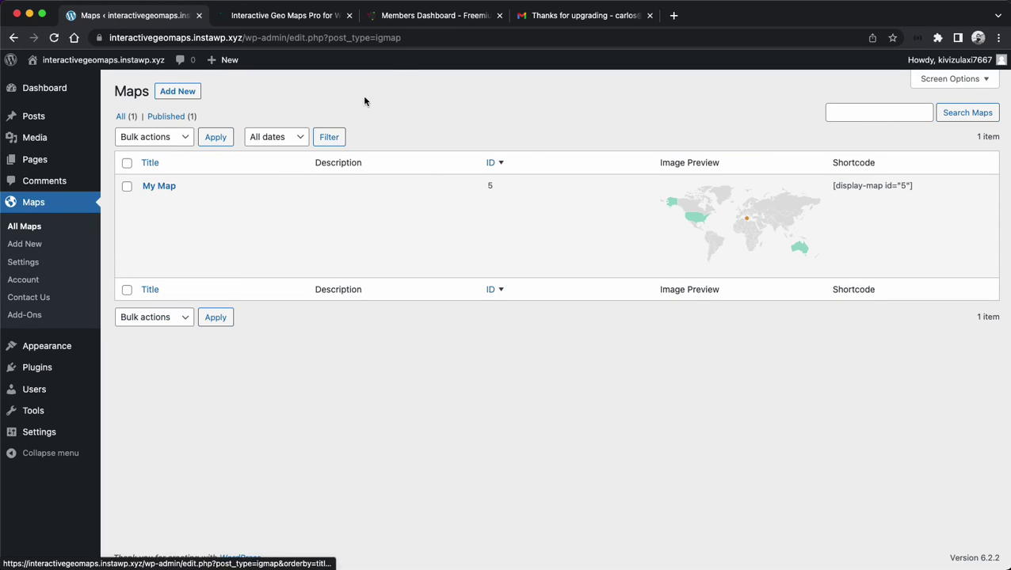
- On the Interactive Geo Maps site, go to Support > Contact and scroll to the Pro support form
click(301, 16)
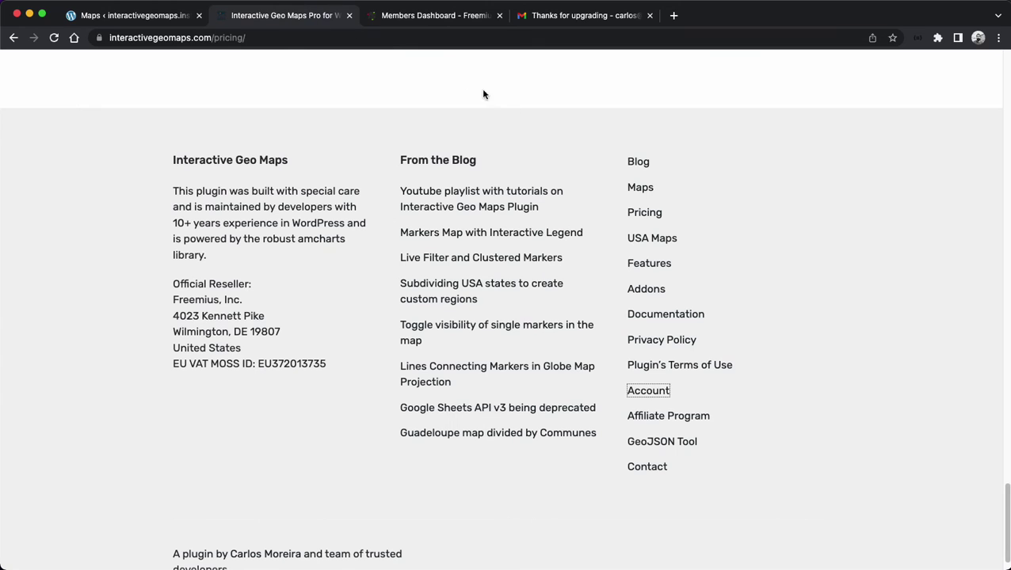
scroll(697, 289, up, 15)
mouse_move(704, 87)
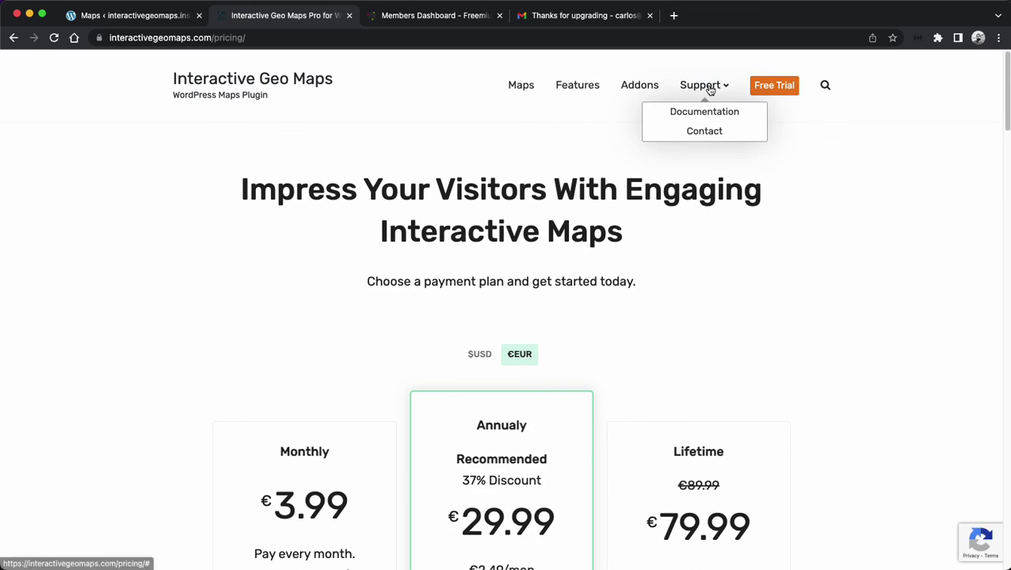
click(704, 132)
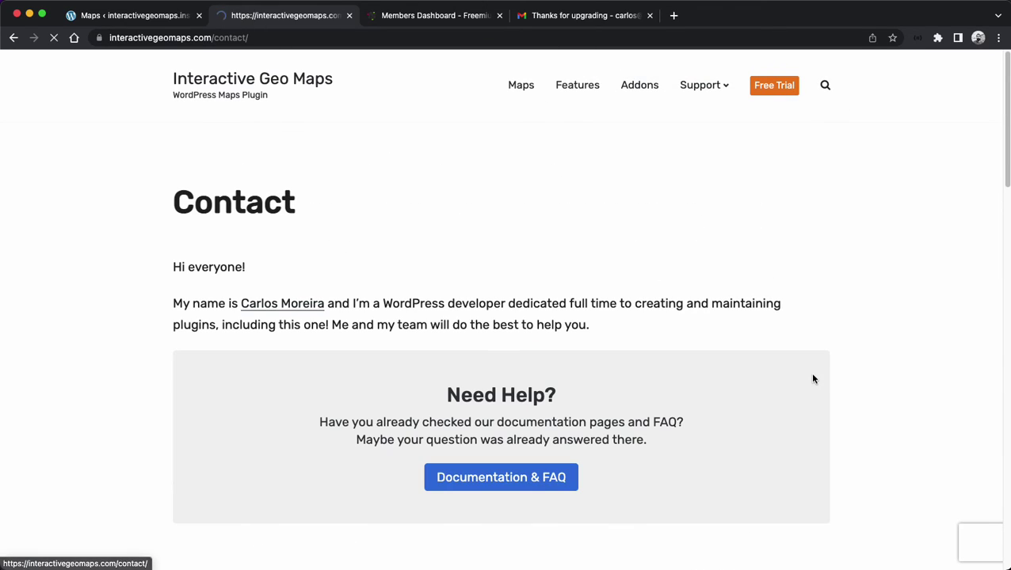
scroll(810, 378, down, 3)
scroll(810, 379, down, 8)
scroll(809, 379, up, 3)
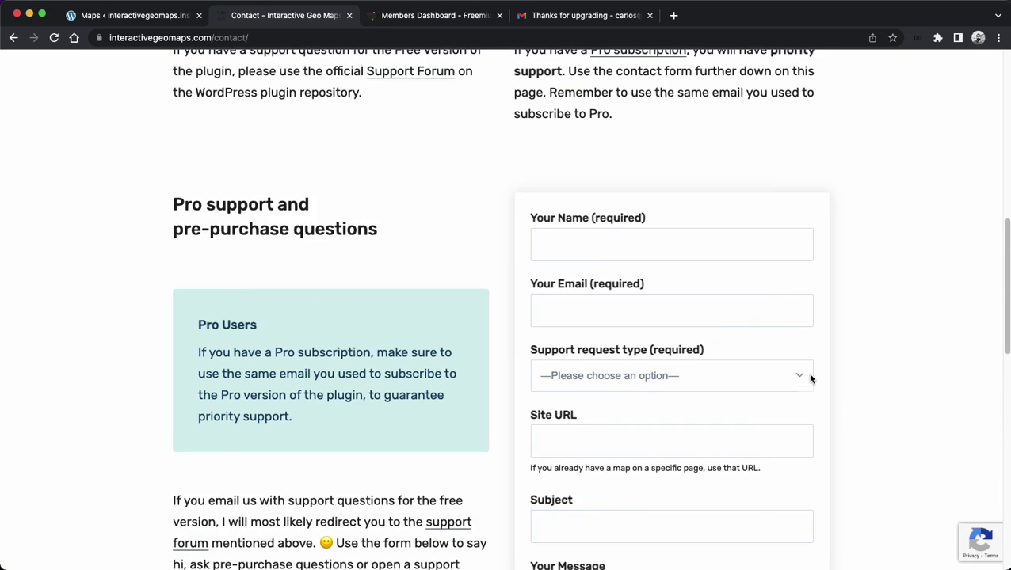